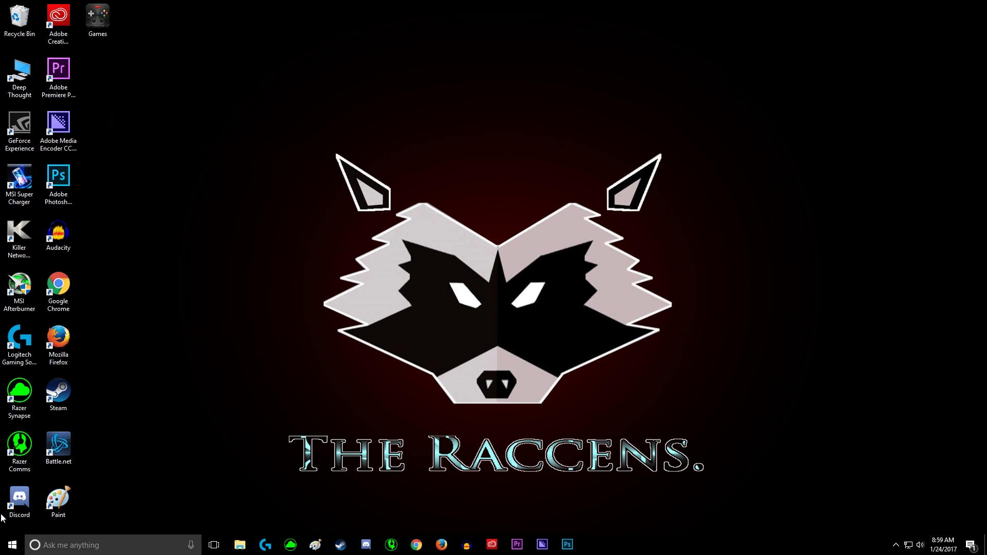
Find and open the Programs and Features control panel through the Windows search
click(12, 545)
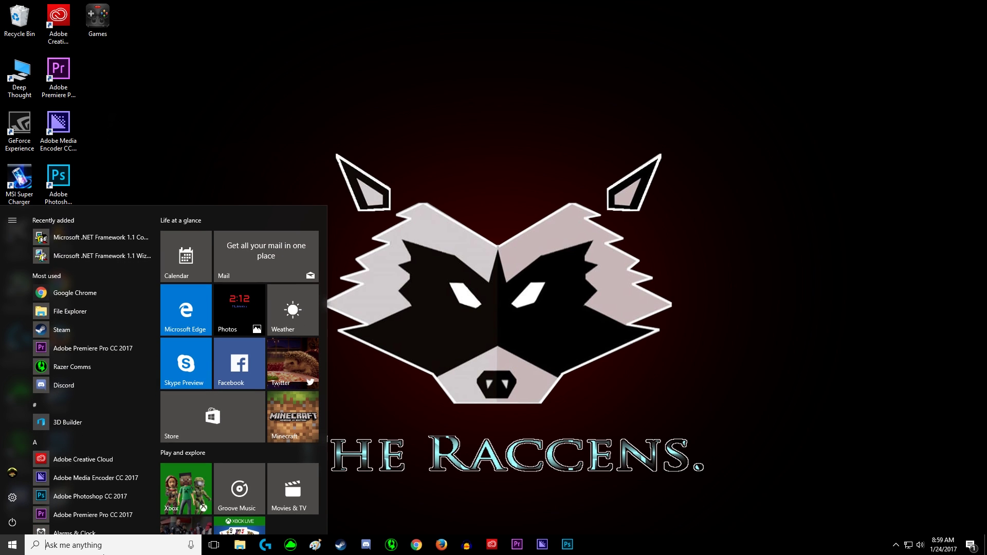
text(prog)
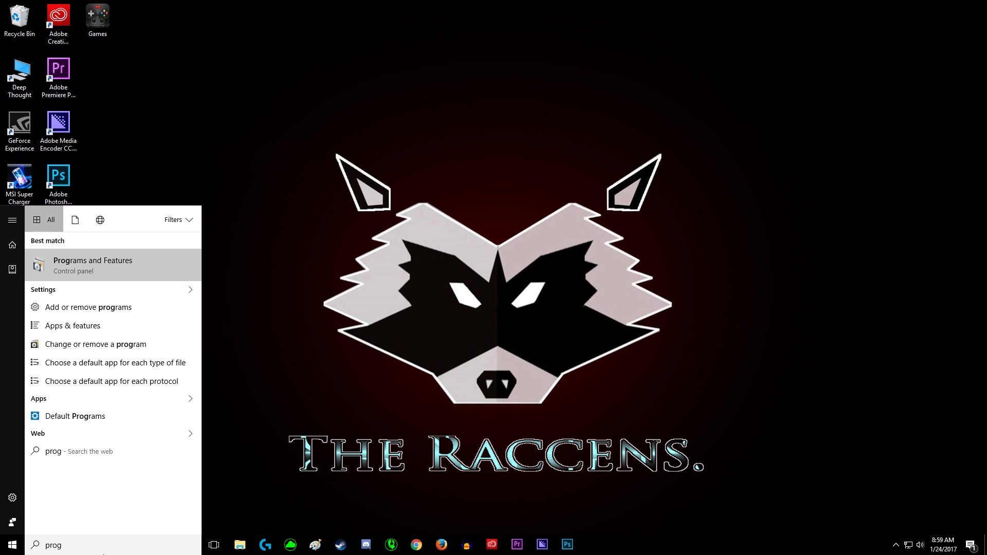
click(138, 264)
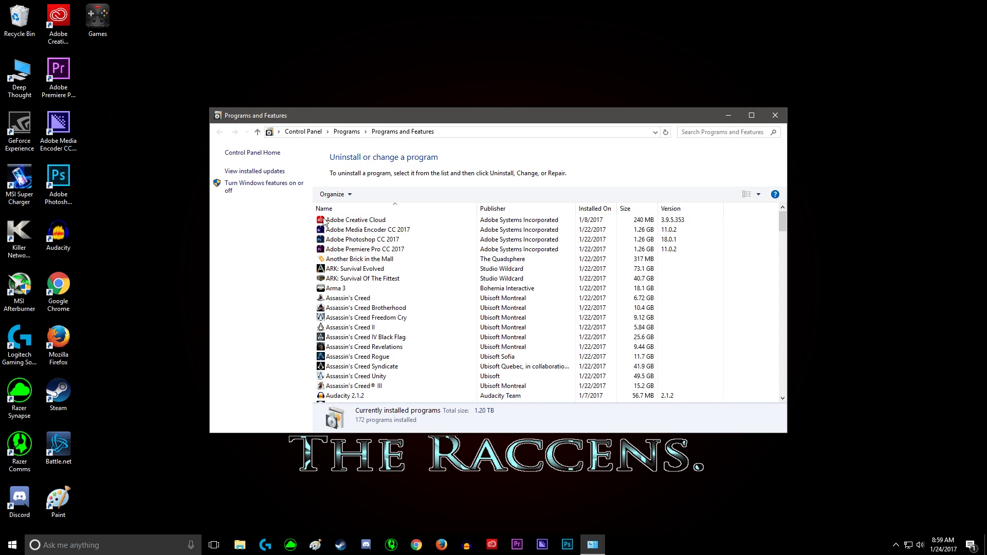
Uninstall NVIDIA PhysX System Software 9.16.0318 and close its finished uninstaller
scroll(431, 259, down, 20)
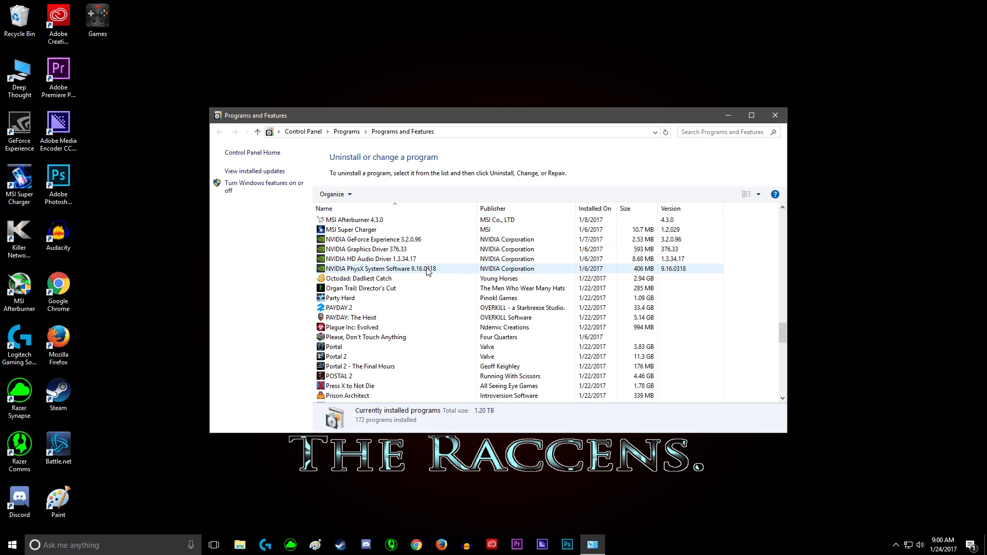
click(426, 270)
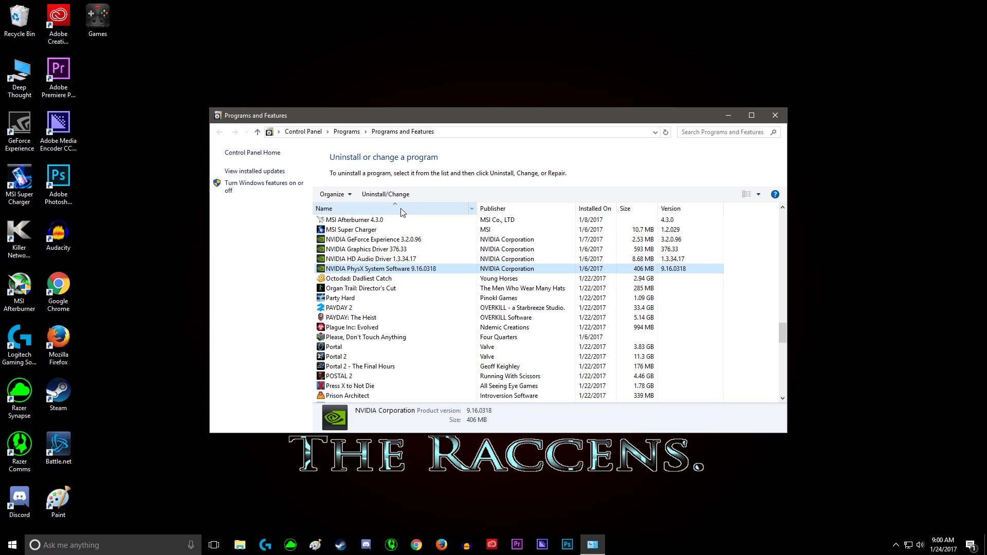
click(394, 195)
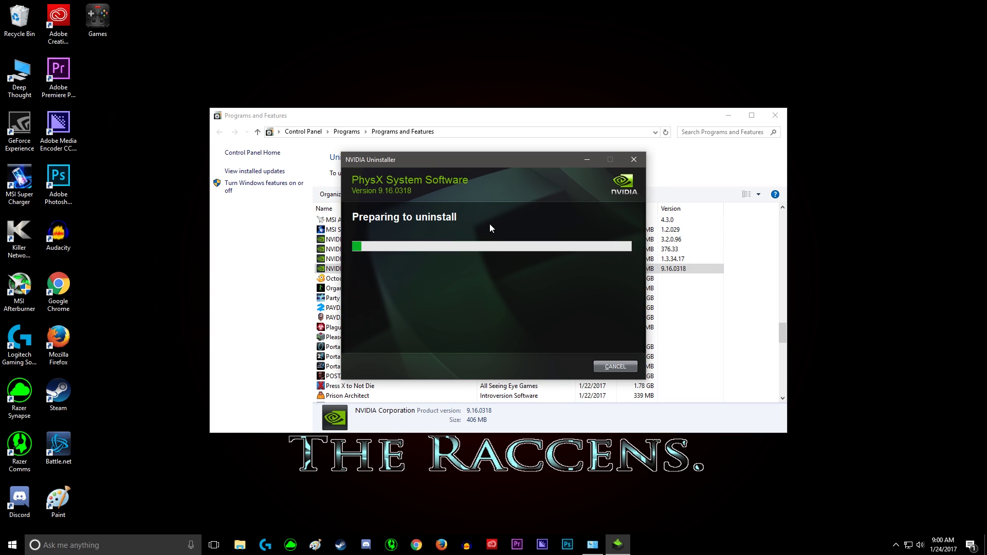
click(562, 366)
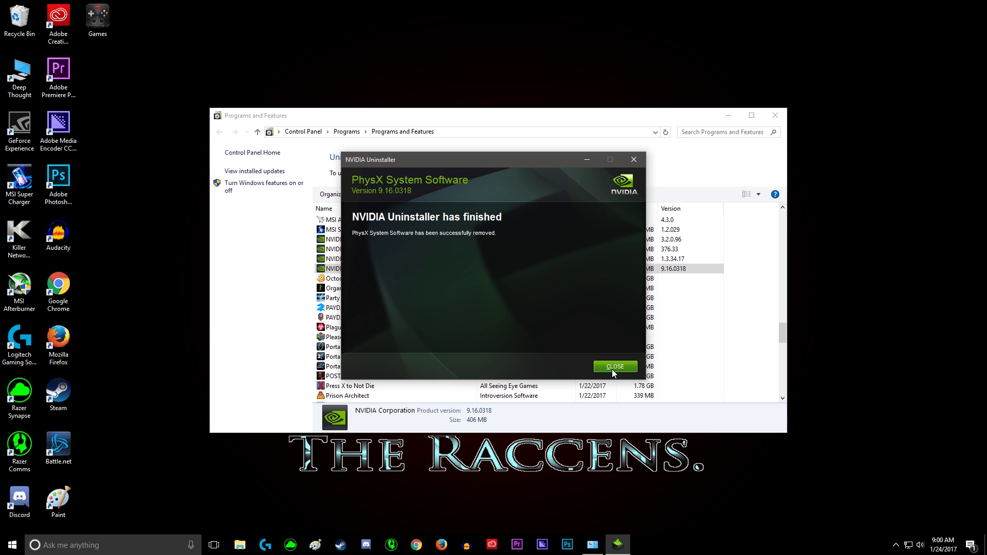
click(613, 367)
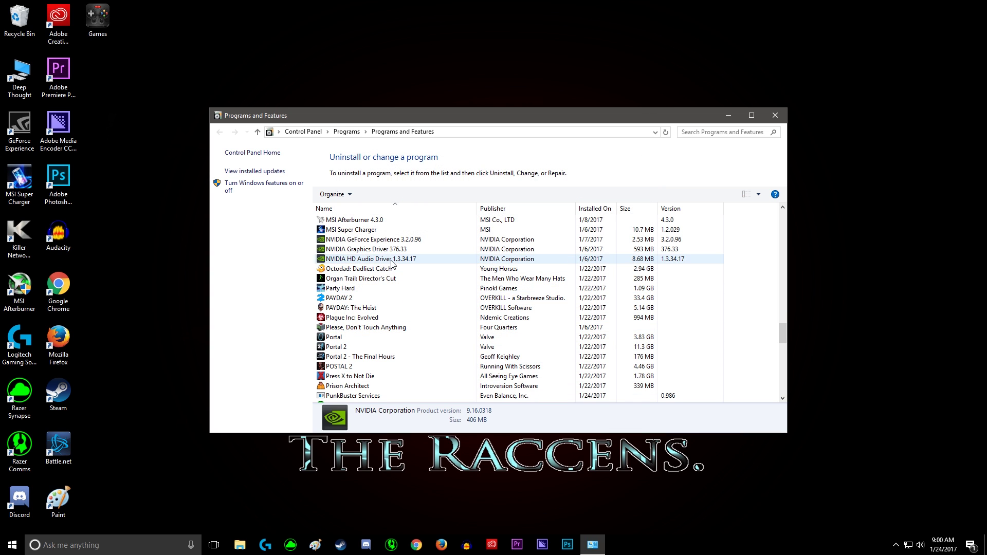
Uninstall NVIDIA HD Audio Driver 1.3.34.17 from the installed programs
click(392, 263)
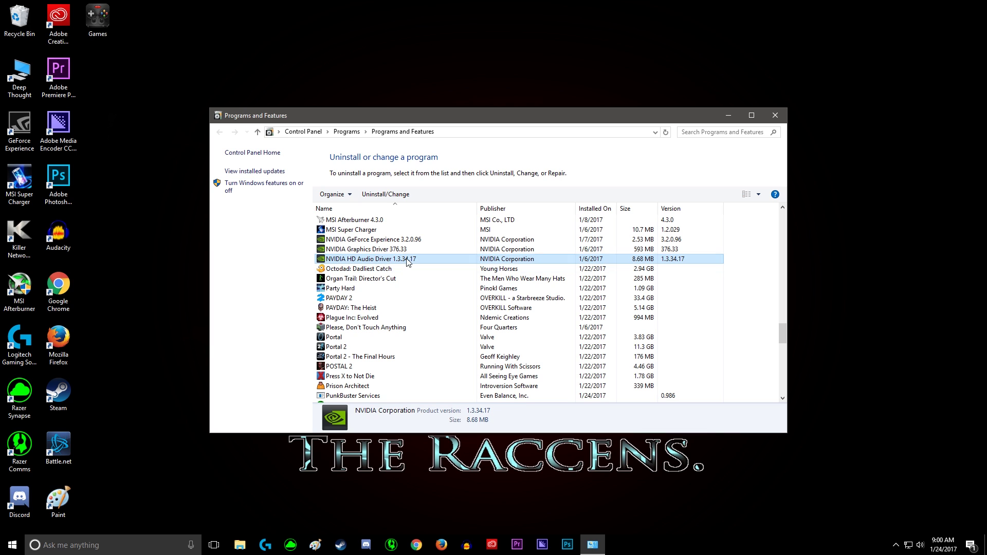
click(381, 195)
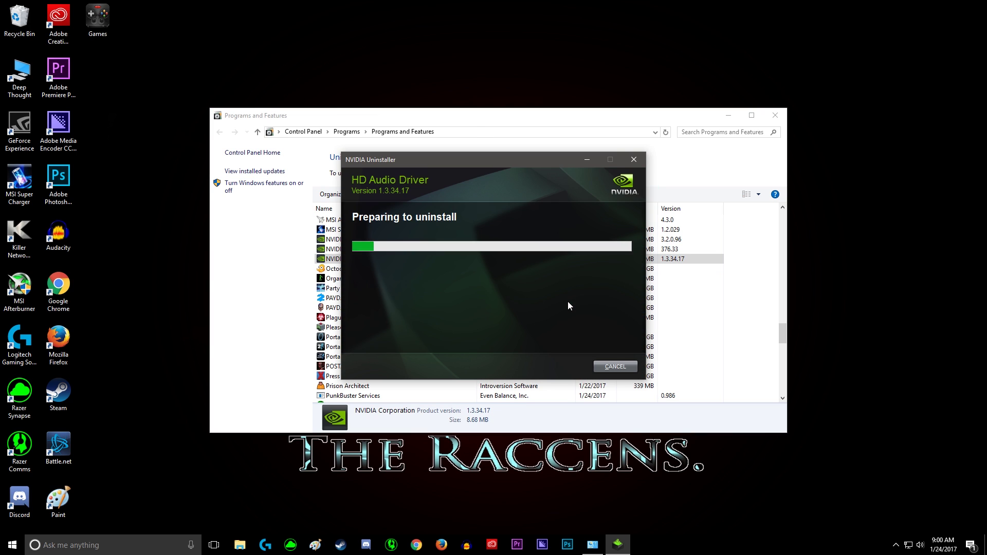
click(553, 368)
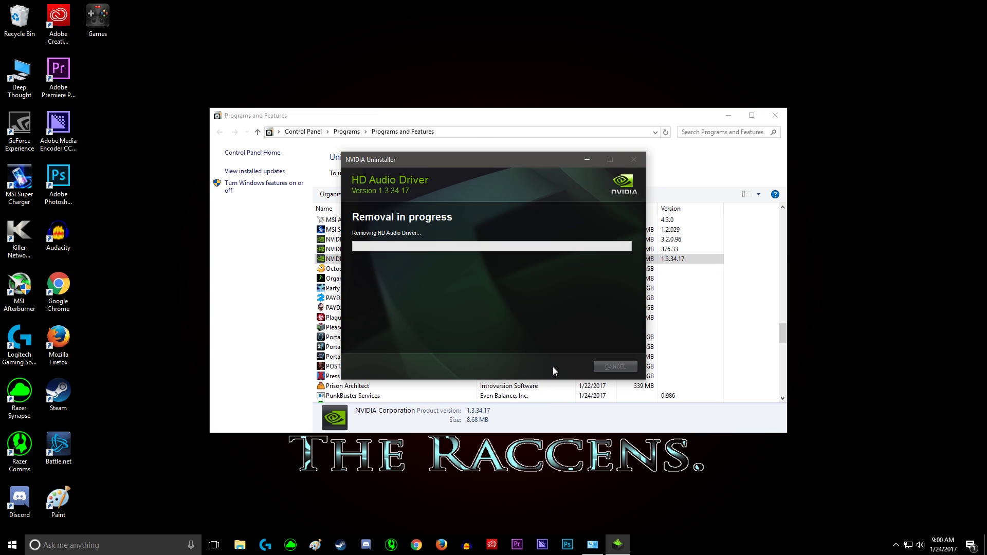
click(552, 366)
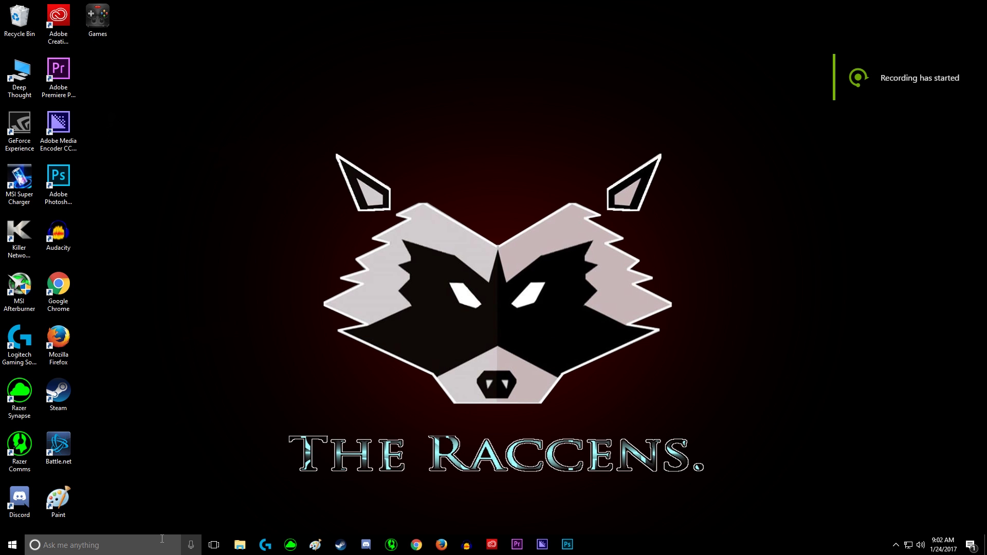
Open Programs and Features again from the desktop through the Windows search
click(162, 539)
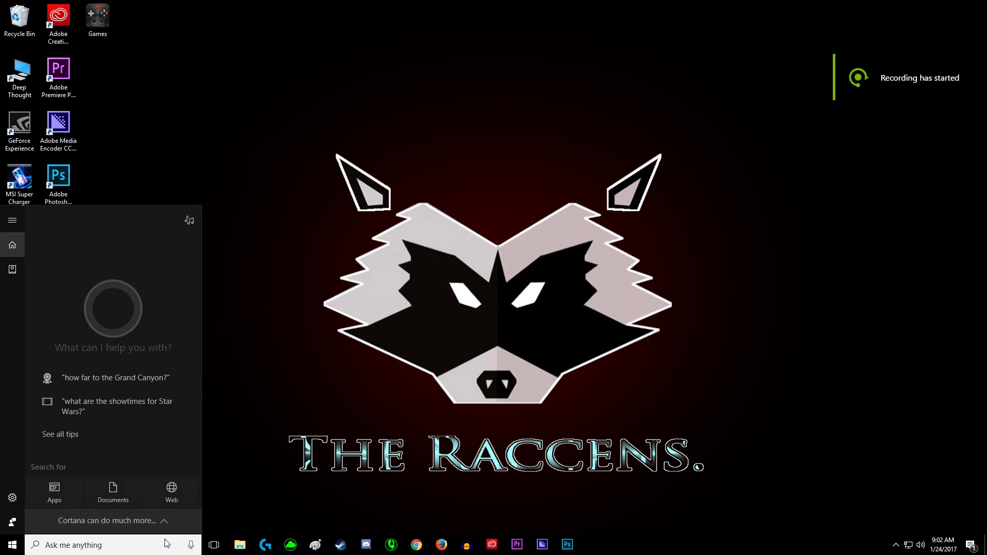
text(prog)
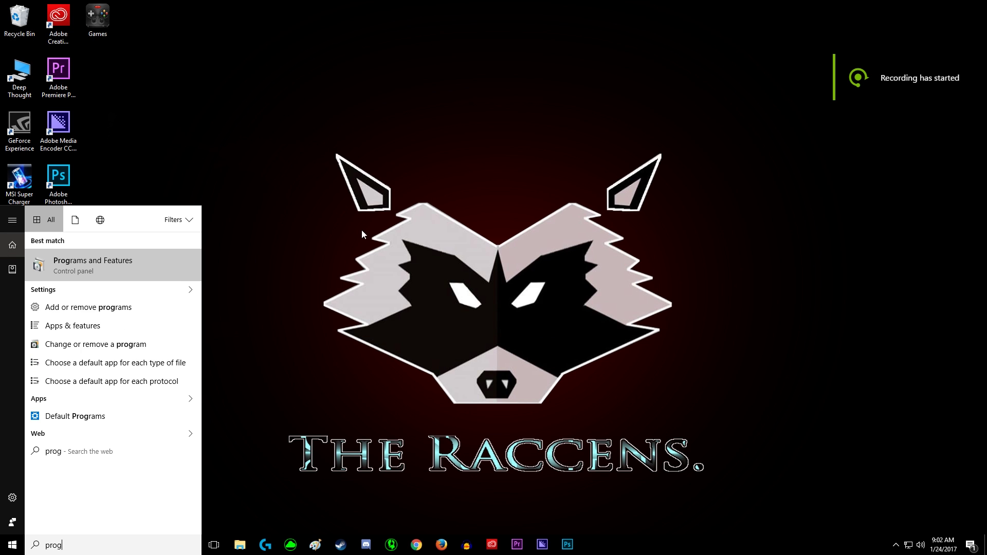
click(72, 261)
Uninstall NVIDIA HD Audio Driver 1.3.34.3 and postpone the computer restart
scroll(412, 304, down, 20)
click(412, 308)
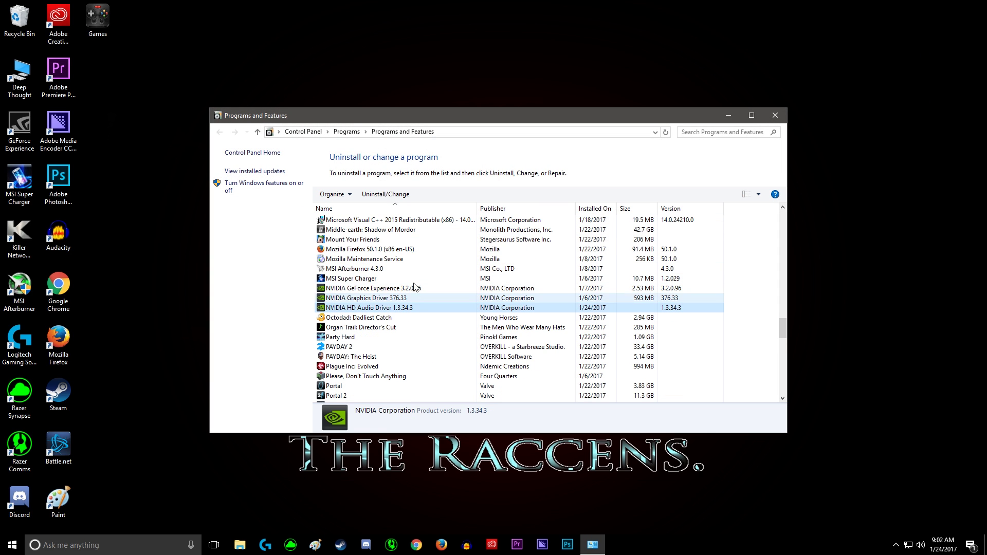
click(397, 195)
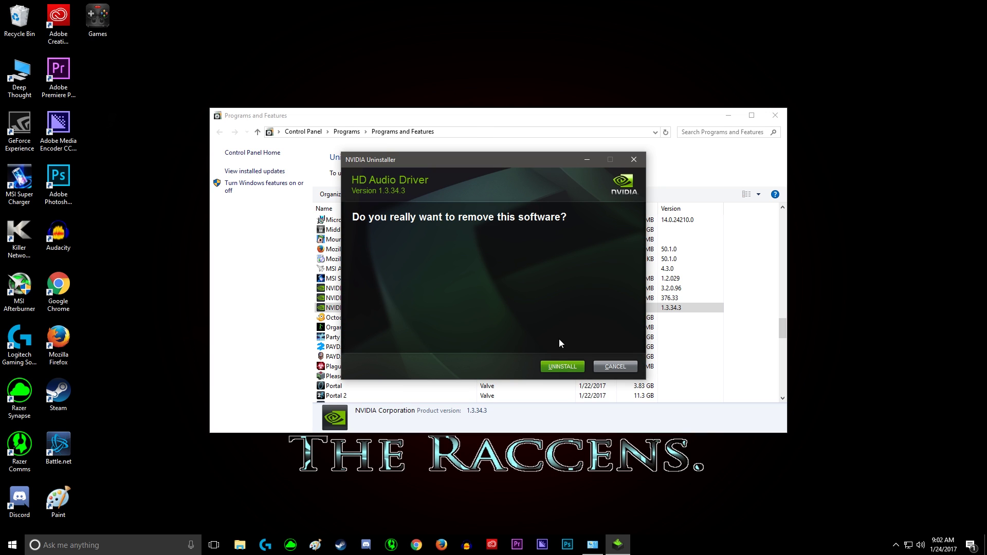
click(557, 367)
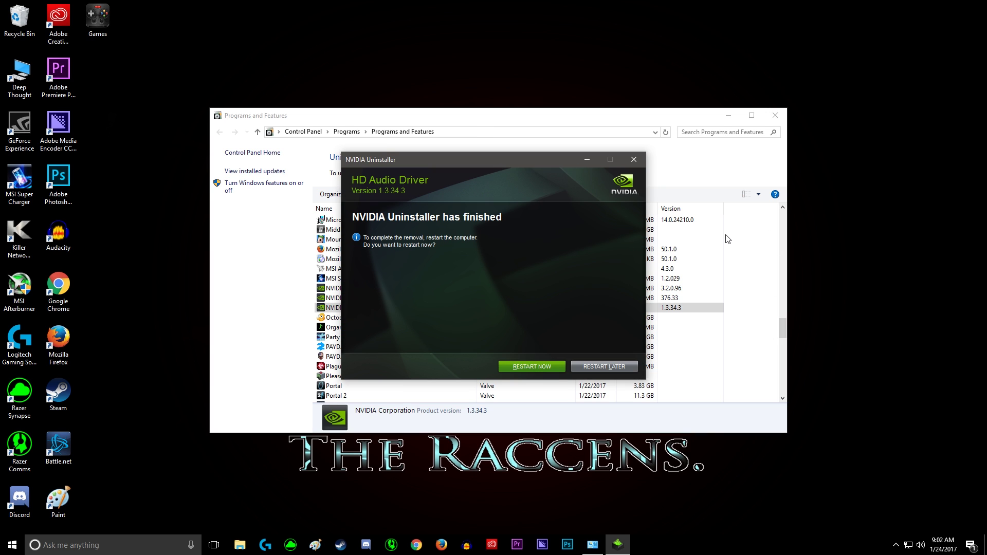
click(591, 367)
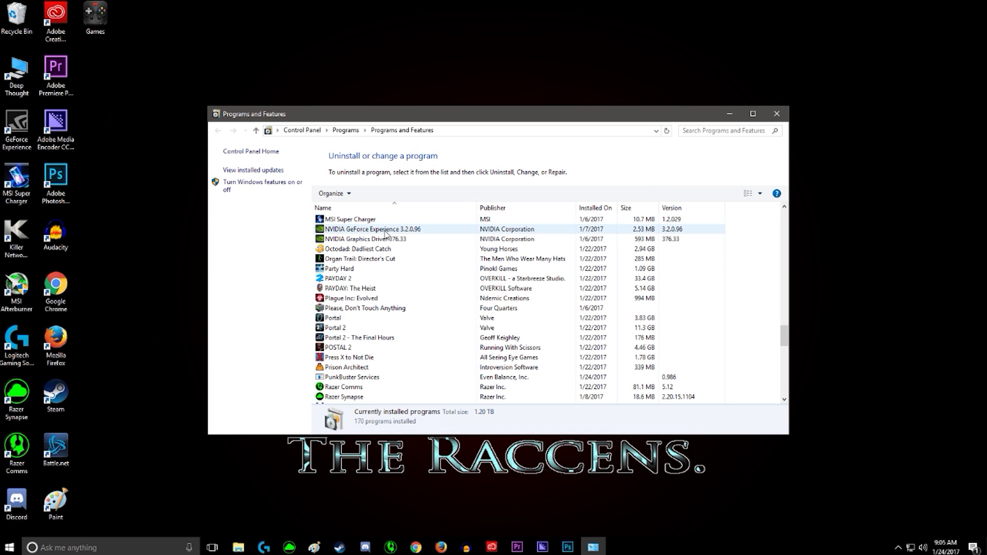
Uninstall NVIDIA GeForce Experience 3.2.0.96 and confirm its removal
click(389, 230)
click(391, 193)
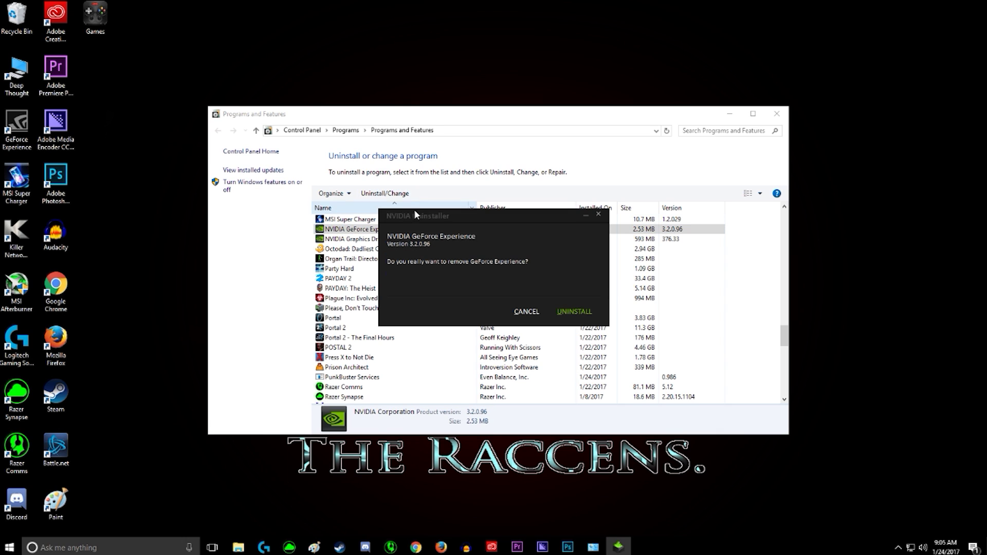
click(593, 318)
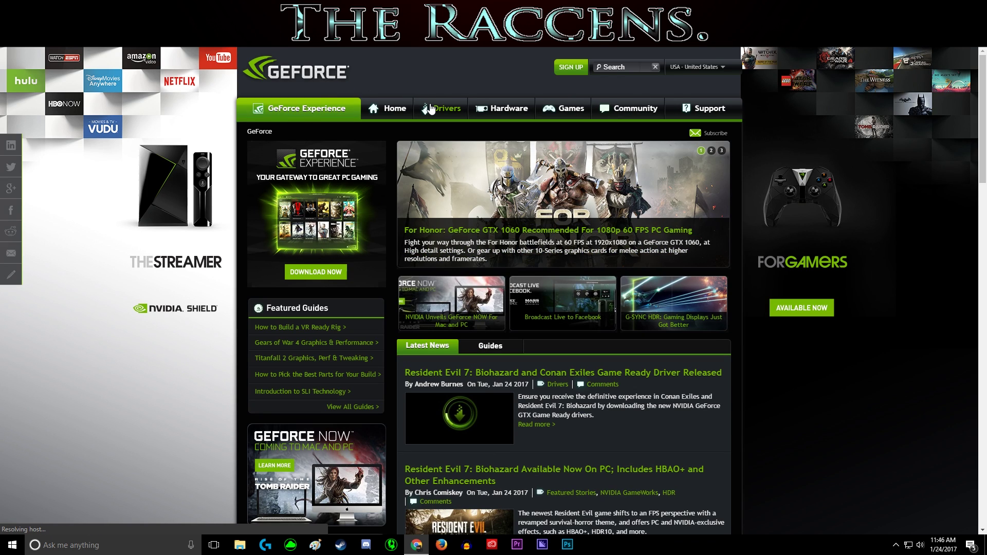
Search the GeForce website's drivers for a GeForce GTX 1070 on Windows 10 64-bit, look through the results and return to the desktop
click(430, 109)
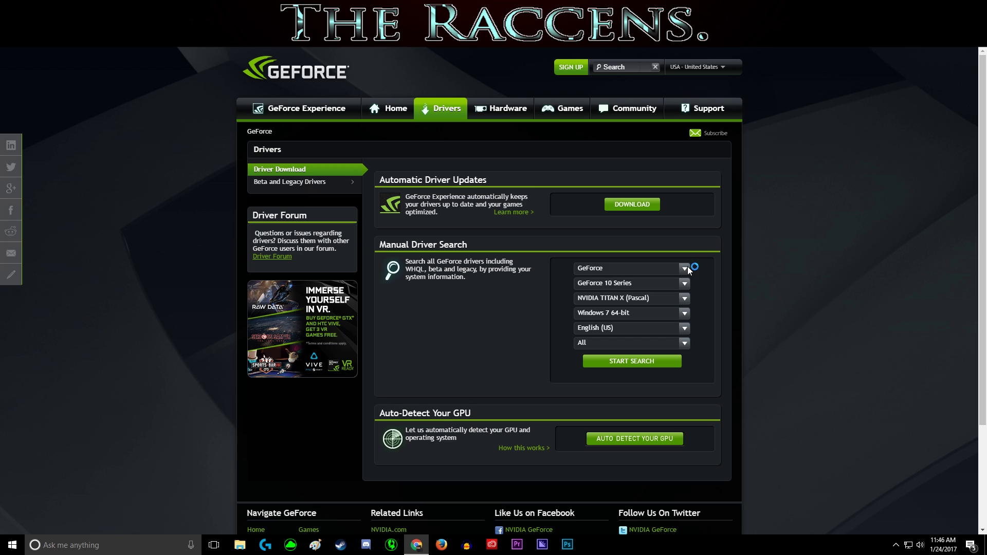
click(684, 299)
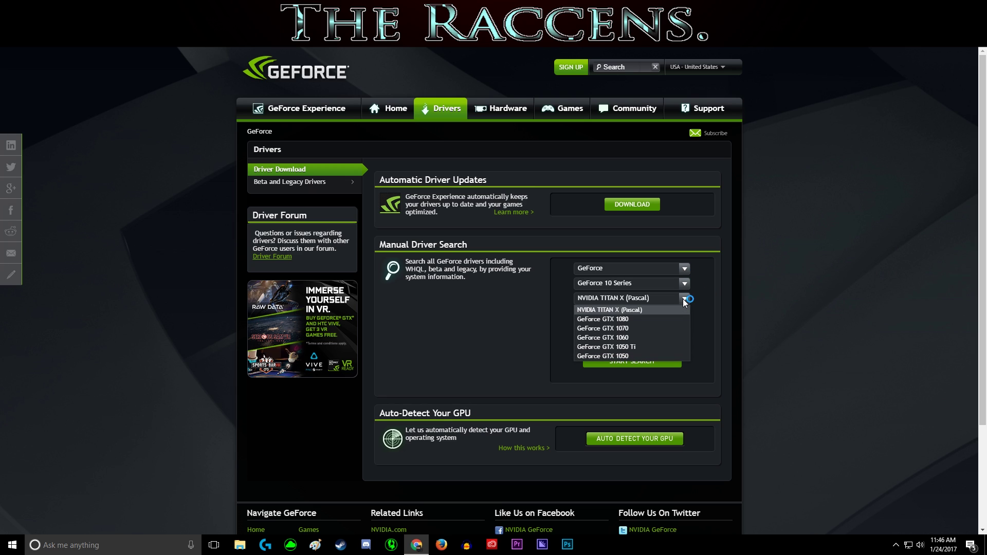
click(640, 329)
click(650, 318)
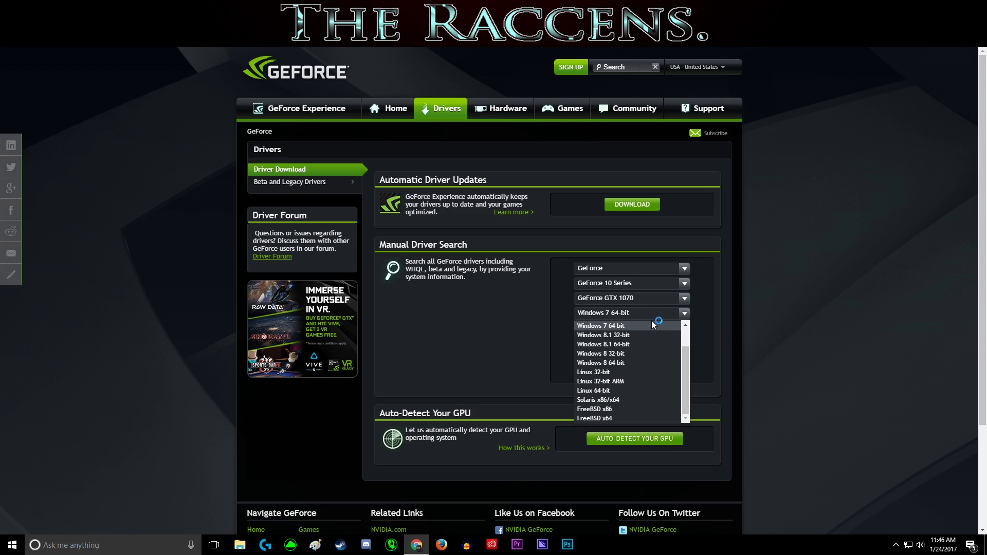
click(635, 337)
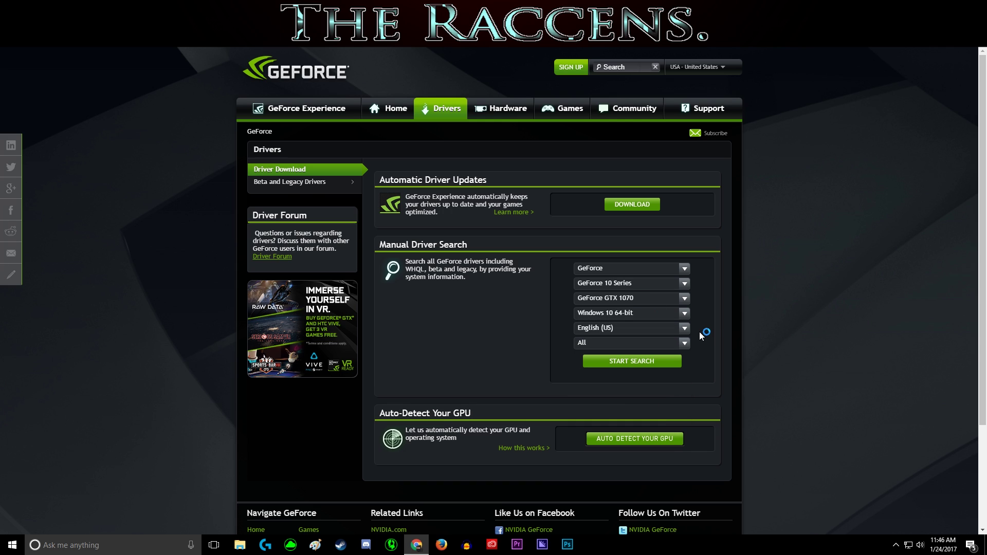
click(654, 364)
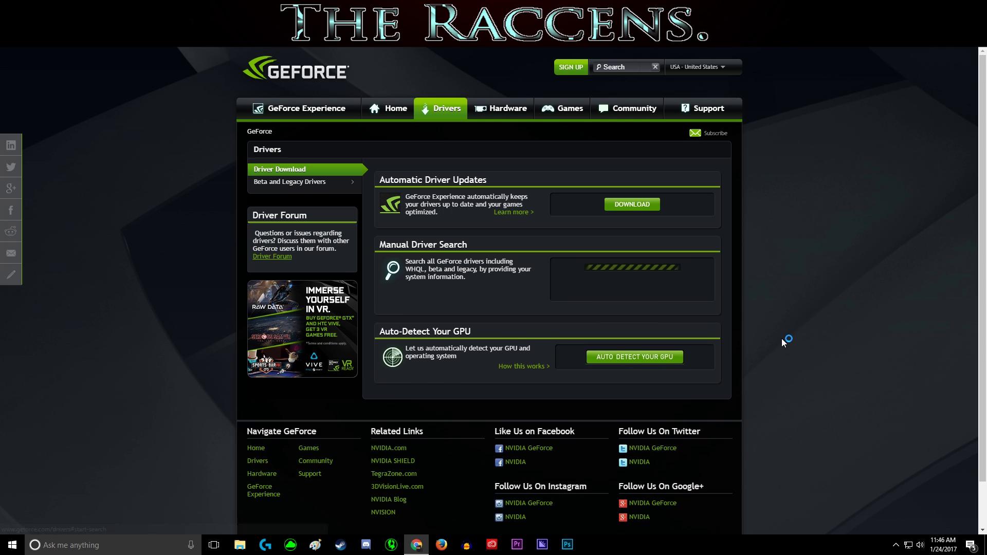
scroll(782, 338, down, 12)
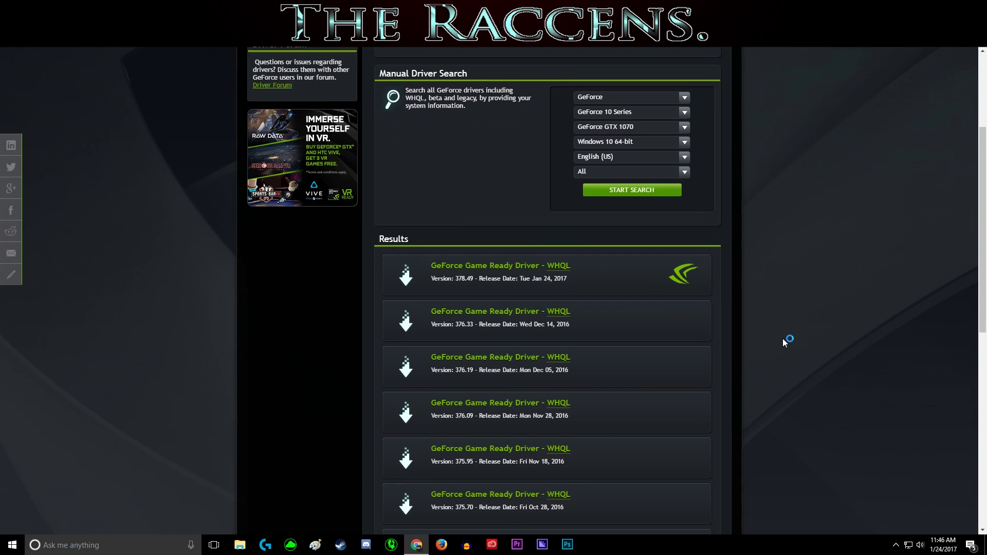
scroll(786, 337, up, 8)
key(super+d)
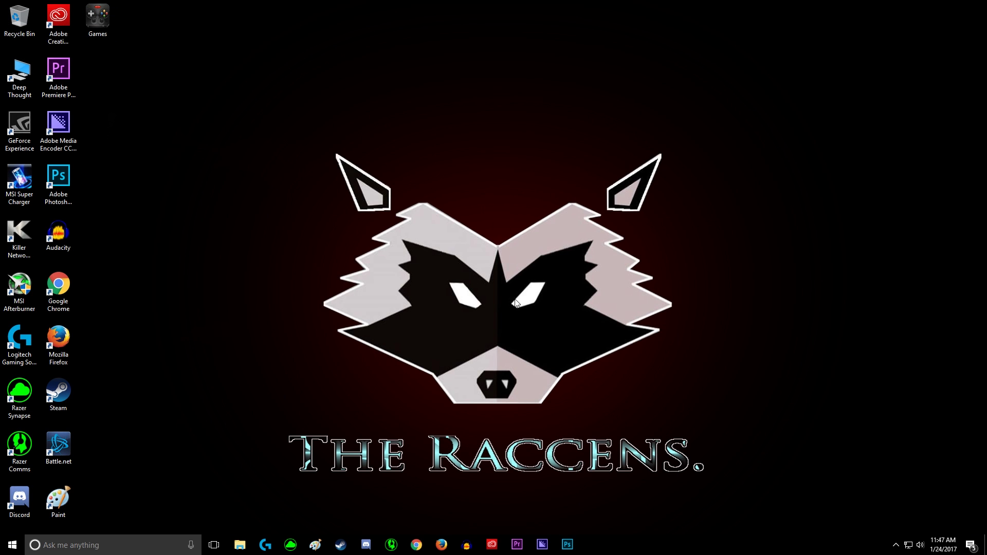